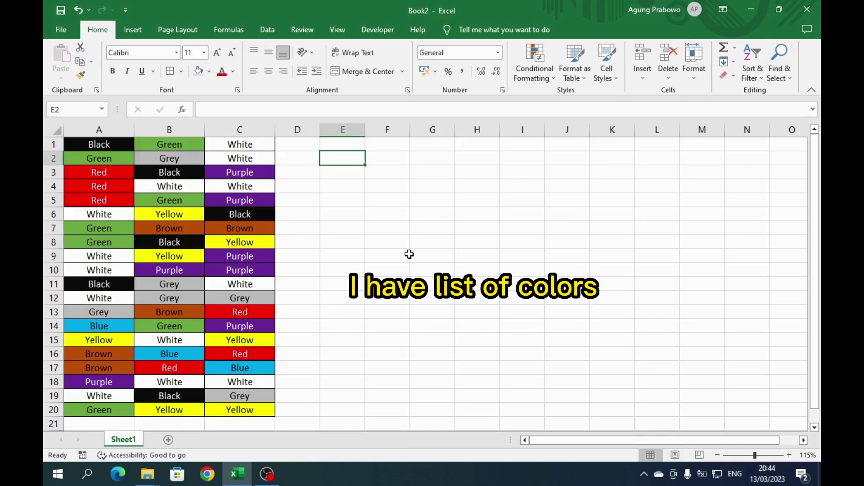
Step: Search the sheet for "Red" and go through the matching cells one at a time
left_click(760, 69)
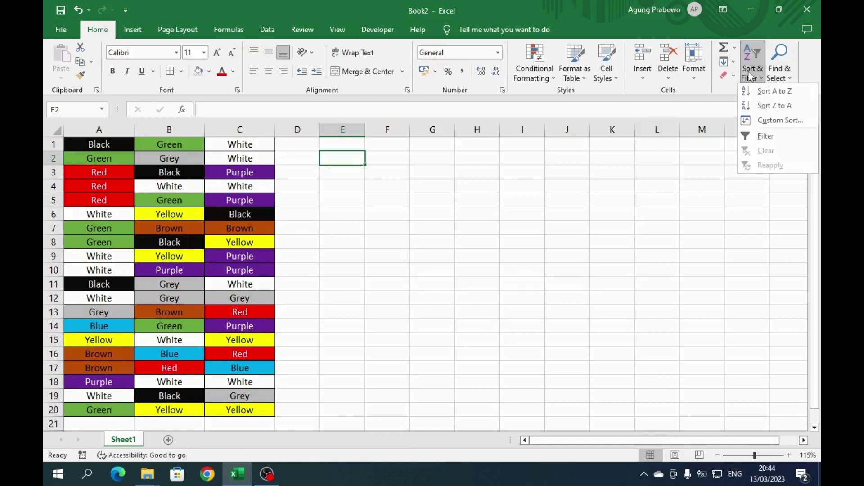
left_click(775, 66)
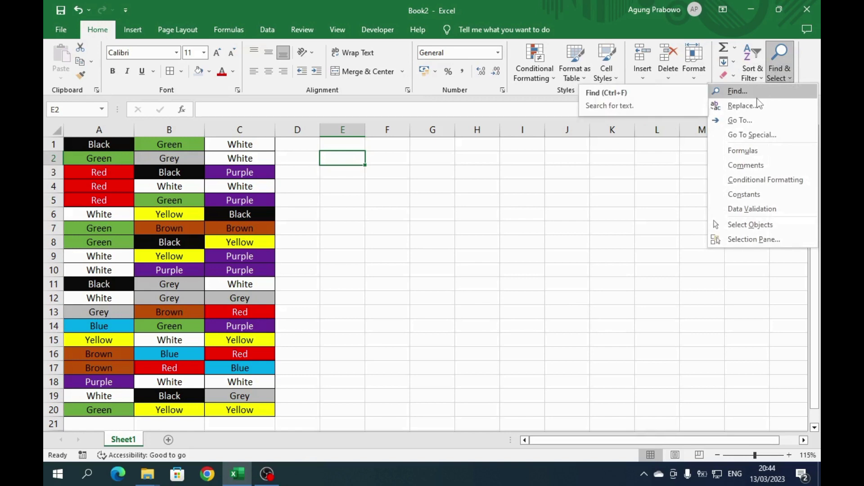
left_click(756, 91)
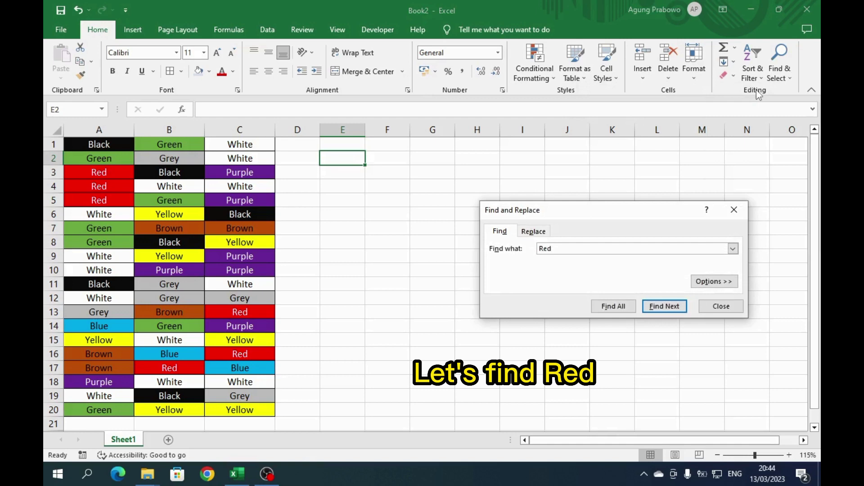
type("Red")
left_click(668, 308)
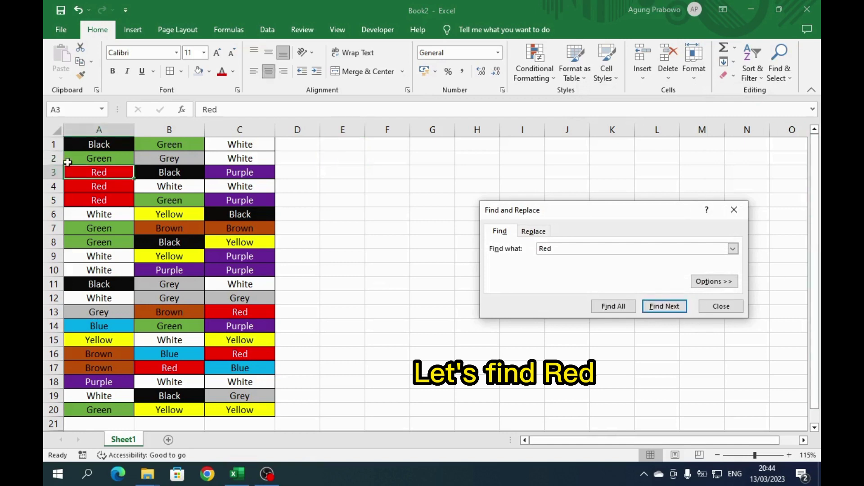
left_click(677, 308)
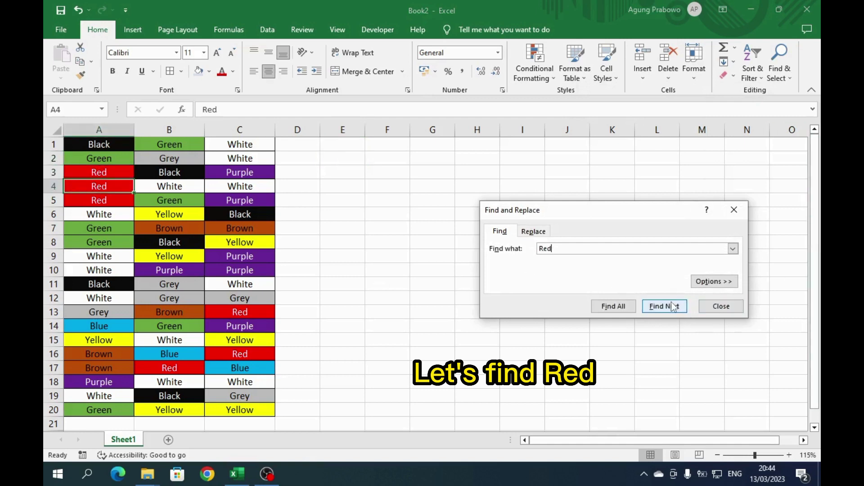
left_click(673, 308)
left_click(673, 307)
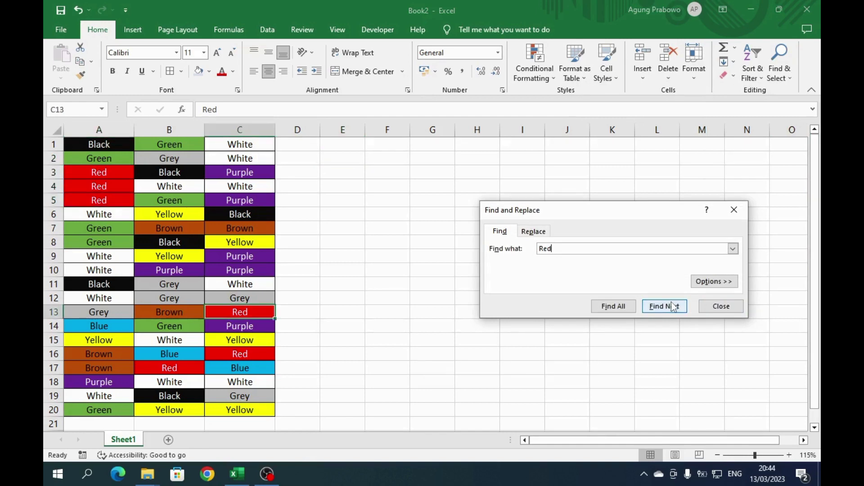
left_click(673, 307)
left_click(674, 308)
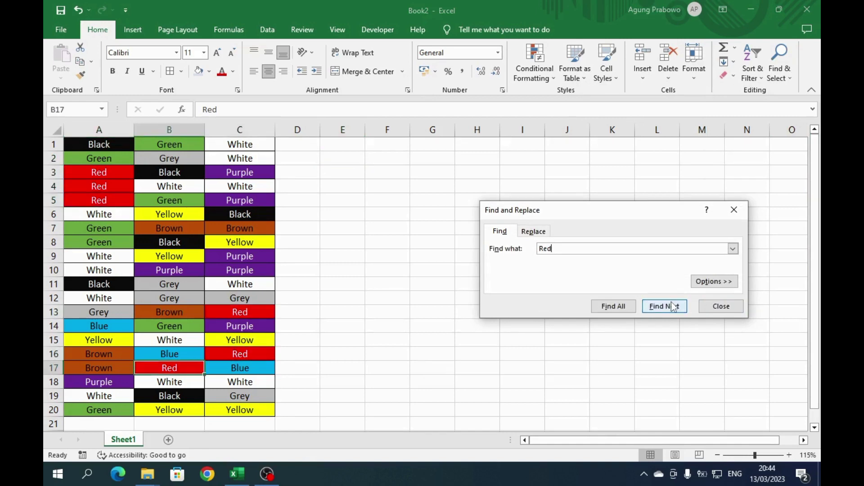
left_click(674, 308)
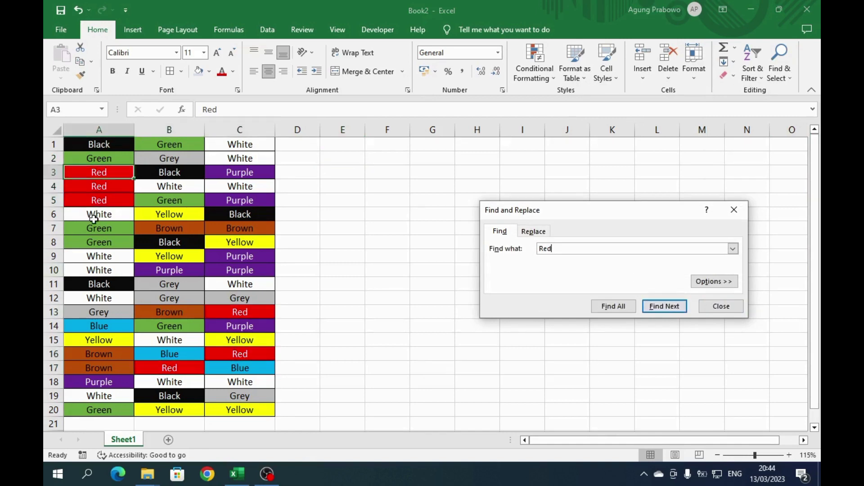
Step: List all cells containing "Red", enlarge the results list and jump to several of the listed cells
left_click(616, 311)
left_click_drag(612, 206, 577, 148)
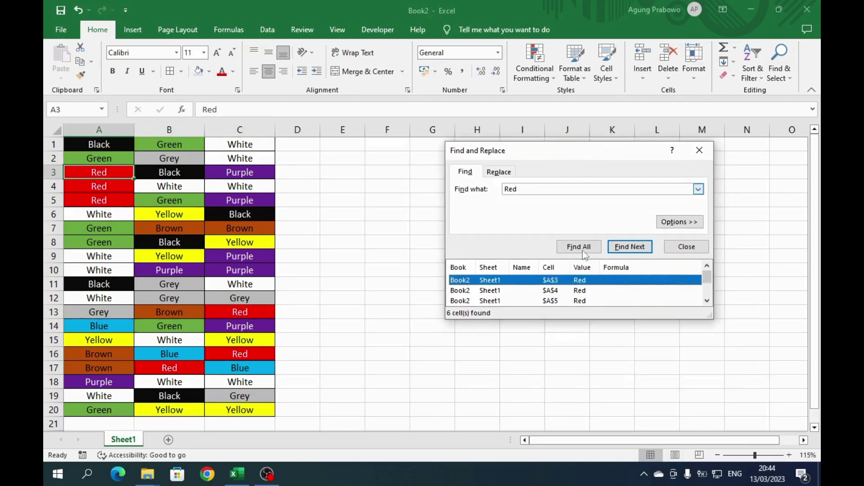
left_click_drag(596, 321, 599, 382)
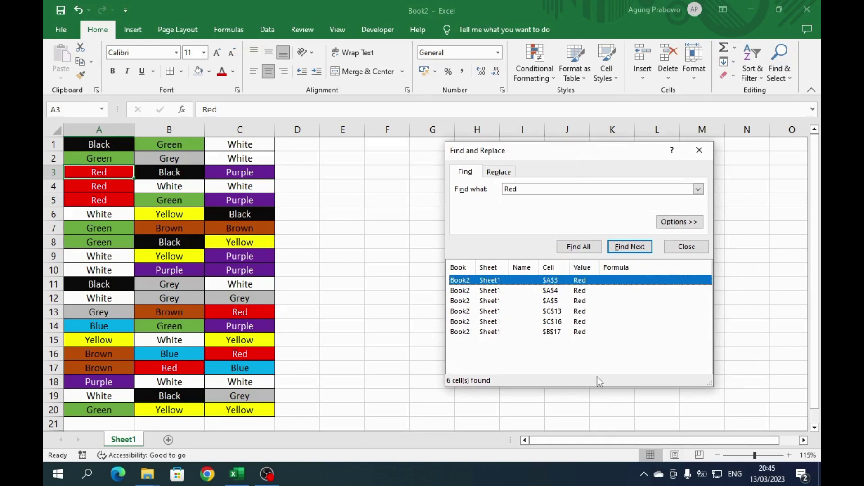
left_click(510, 294)
left_click(510, 301)
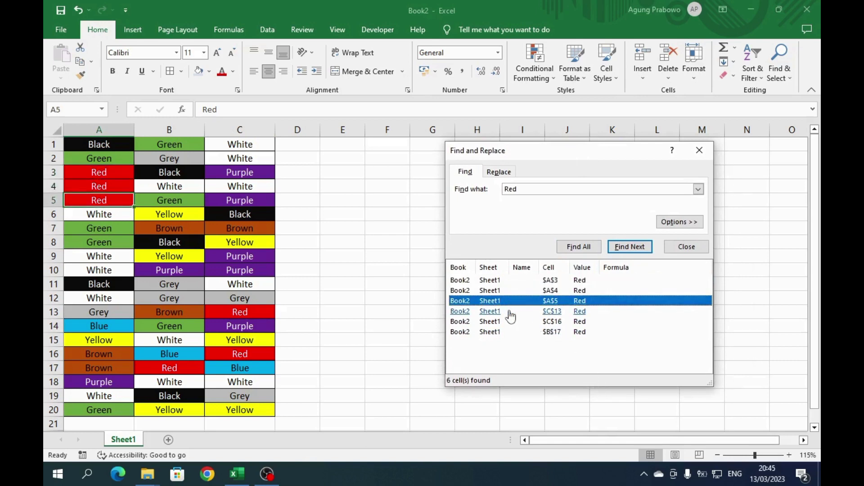
left_click(513, 311)
left_click(515, 331)
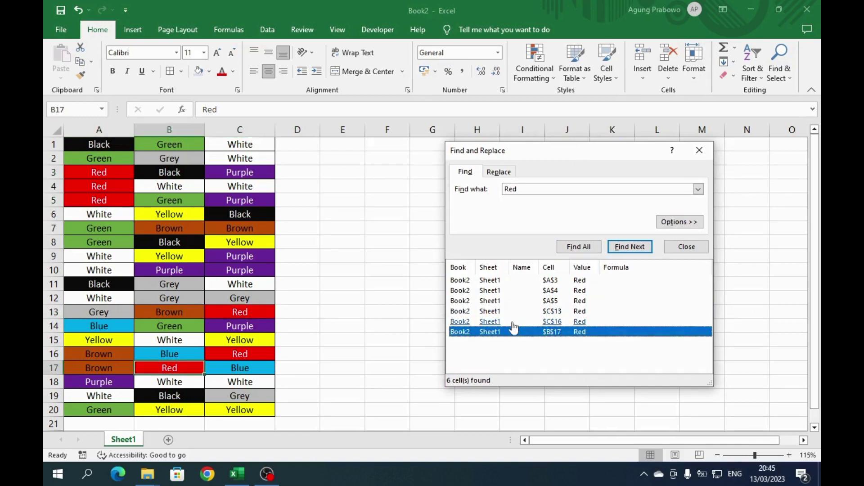
left_click(515, 321)
left_click(513, 311)
left_click(512, 301)
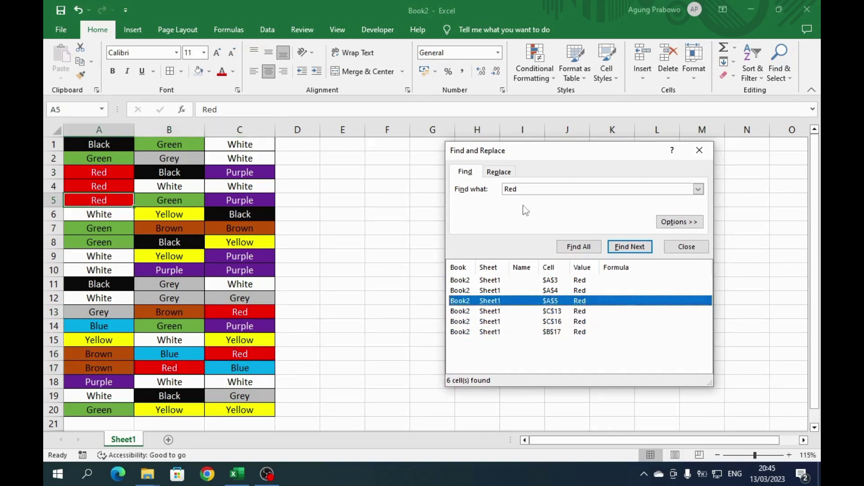
Step: List all cells containing "Blue" and jump to B16 and C17 from the results
double_click(510, 189)
type("Blue")
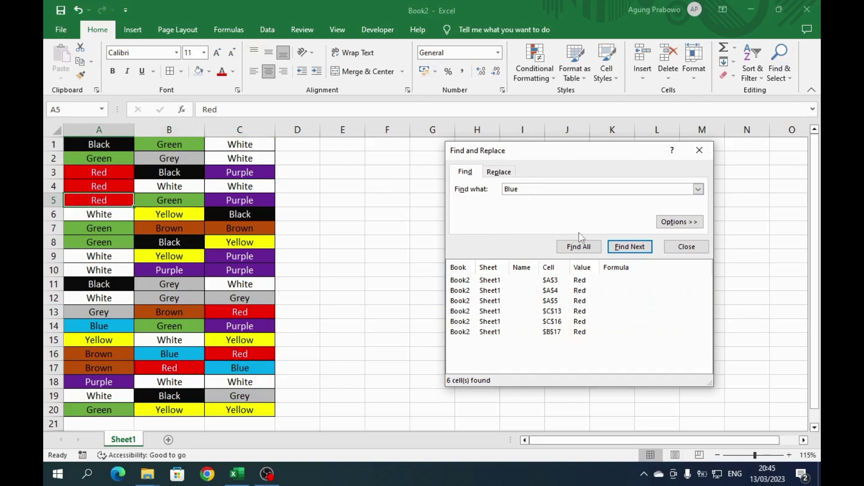
left_click(580, 247)
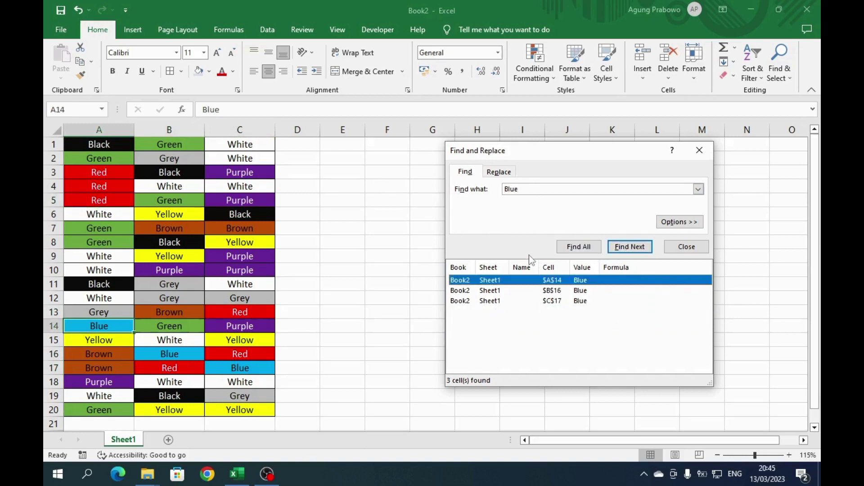
left_click(503, 292)
left_click(504, 302)
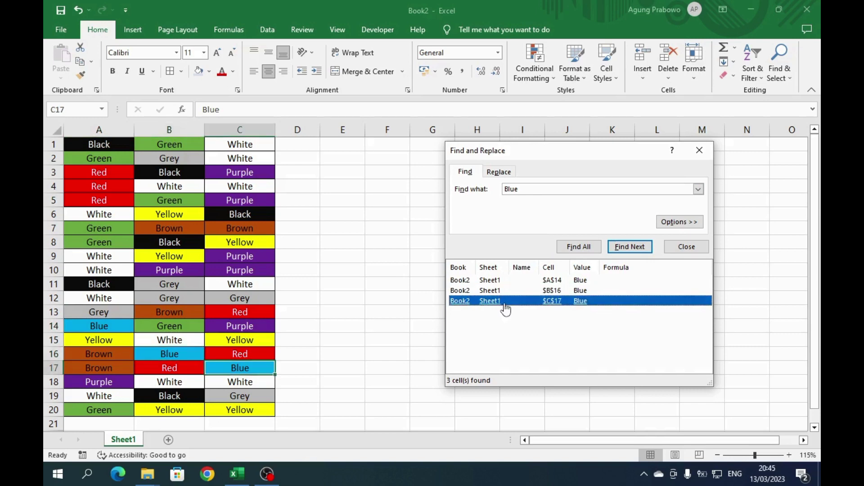
Step: Search the sheet for "Pink" and dismiss the resulting message
double_click(505, 189)
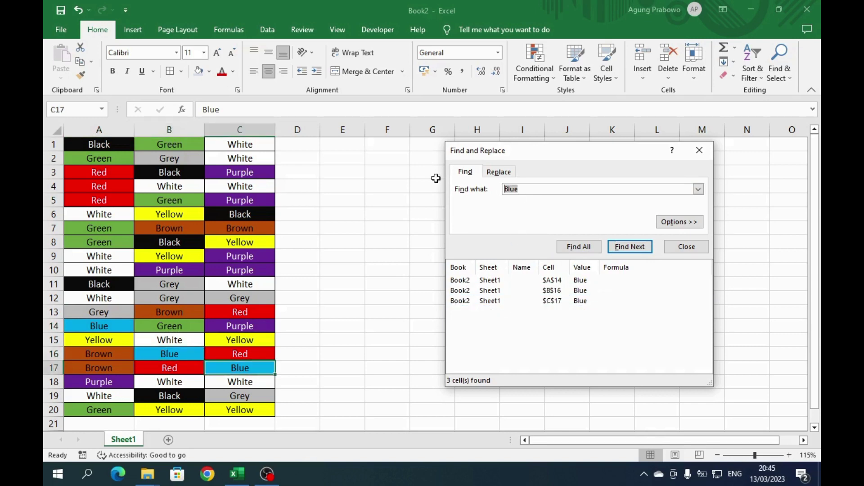
type("Pink")
left_click(618, 247)
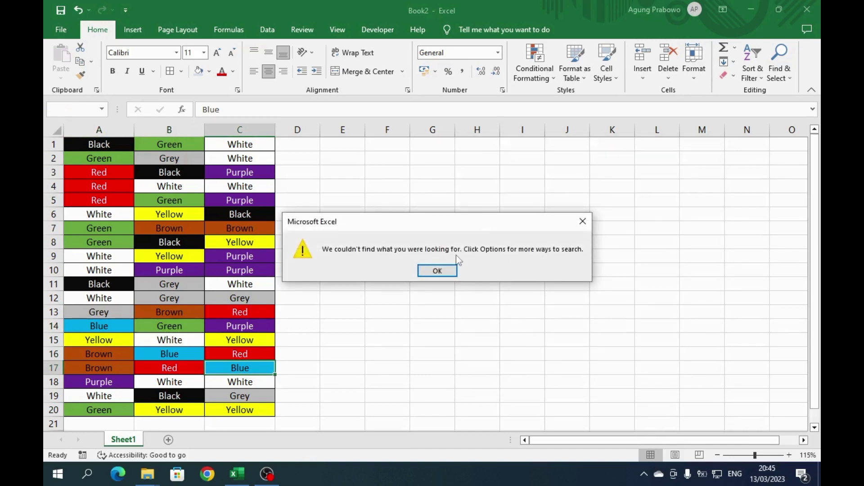
left_click(438, 274)
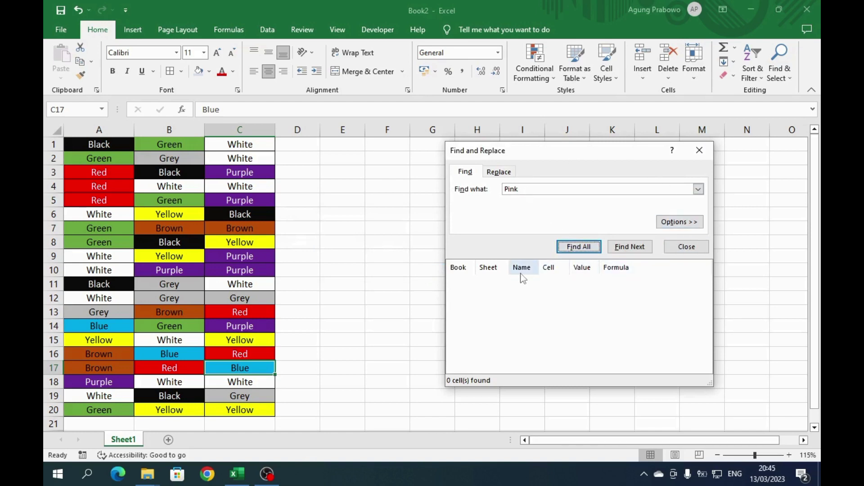
left_click(499, 174)
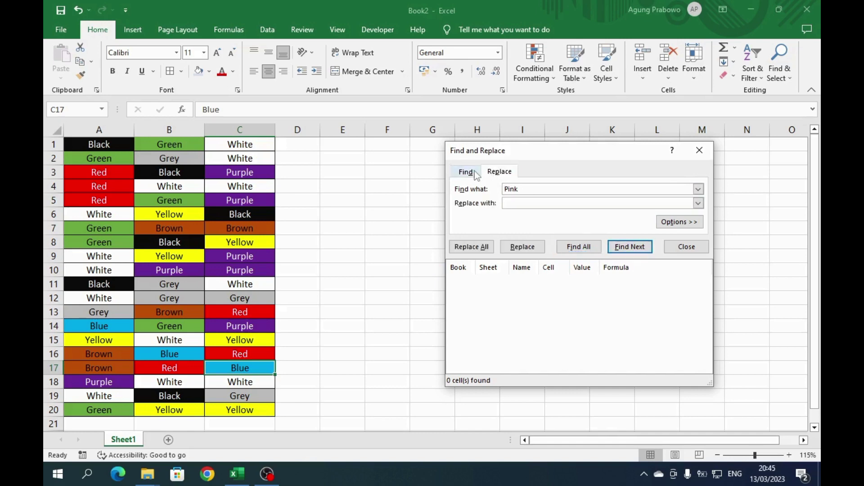
left_click(467, 173)
left_click(504, 175)
left_click(686, 247)
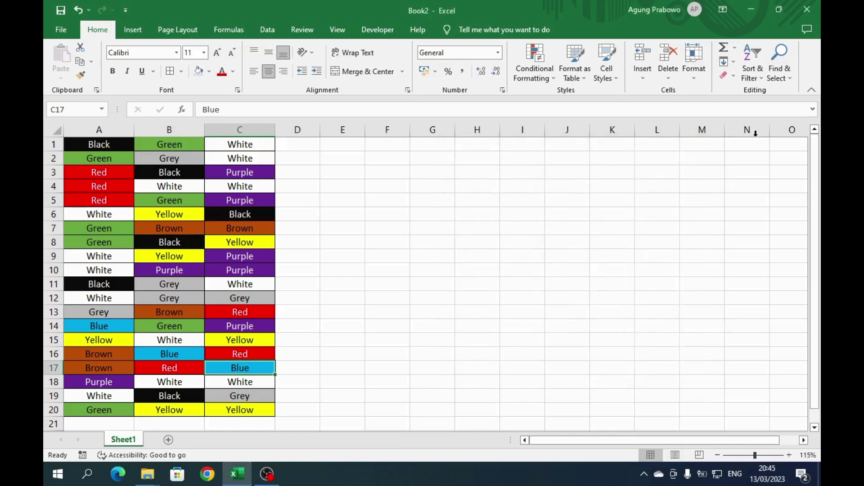
Step: Set up a find-and-replace operation with "Red" as the search text and "Pink" as the replacement
left_click(750, 80)
left_click(779, 73)
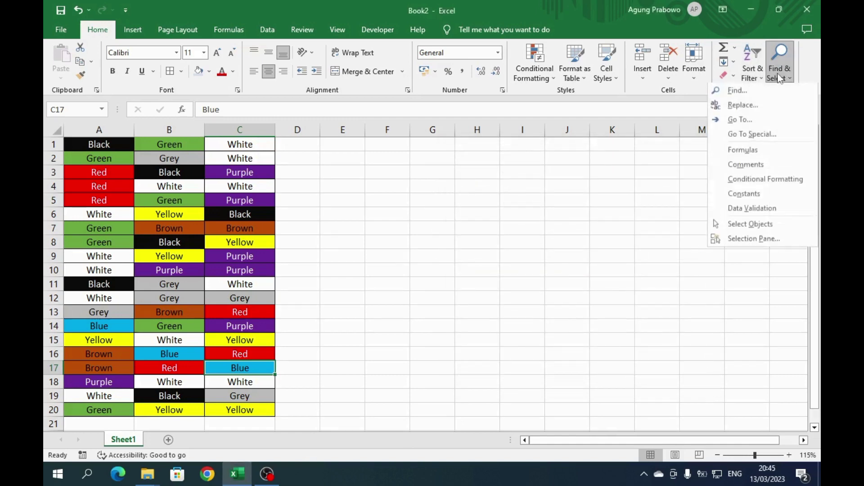
left_click(756, 106)
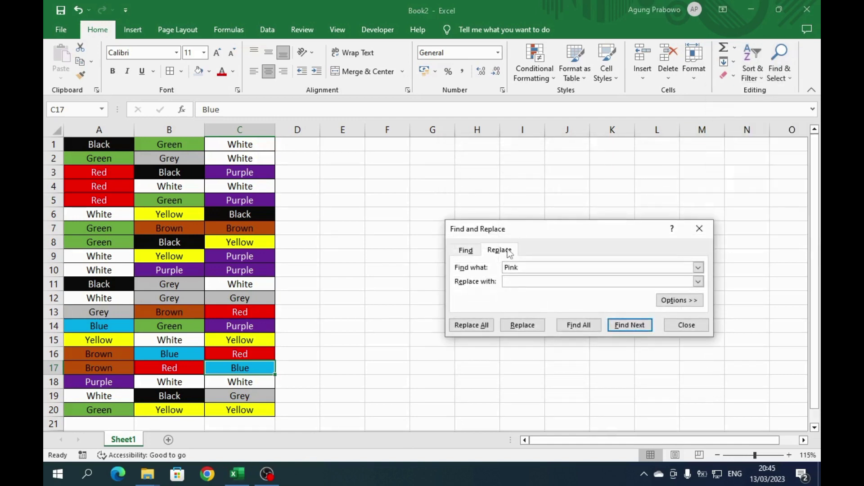
left_click(465, 251)
left_click(495, 251)
left_click(477, 253)
left_click(492, 255)
left_click_drag(522, 267, 504, 268)
type("Red")
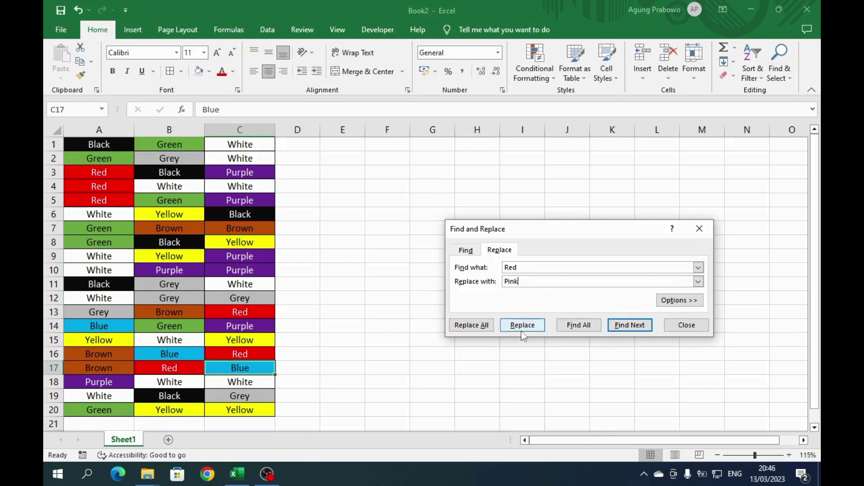
Step: Replace every "Red" entry in the color list with "Pink", one cell at a time
left_click(630, 325)
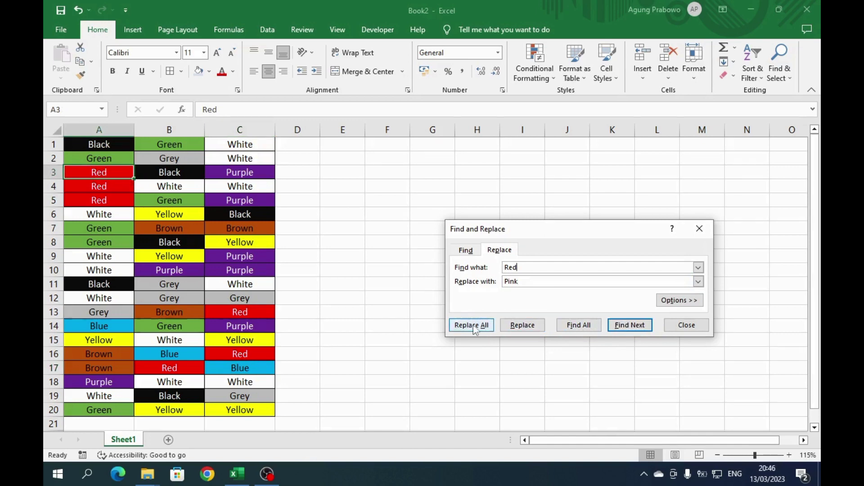
left_click(522, 328)
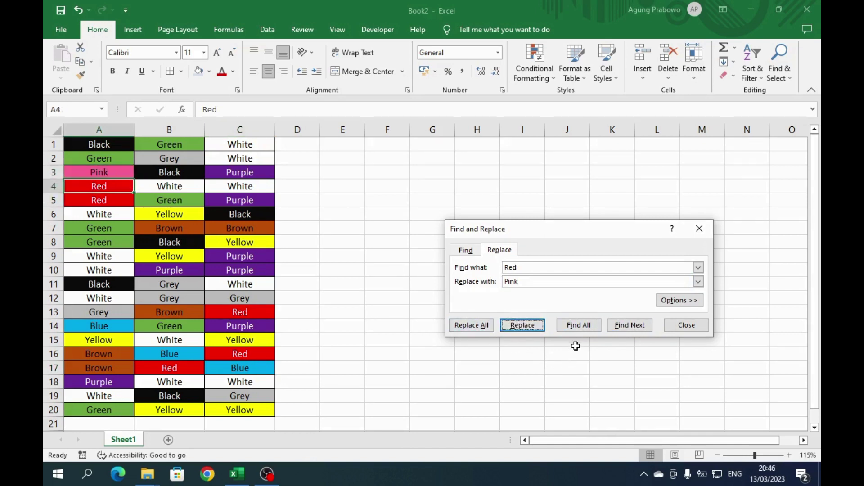
left_click(522, 326)
left_click(523, 326)
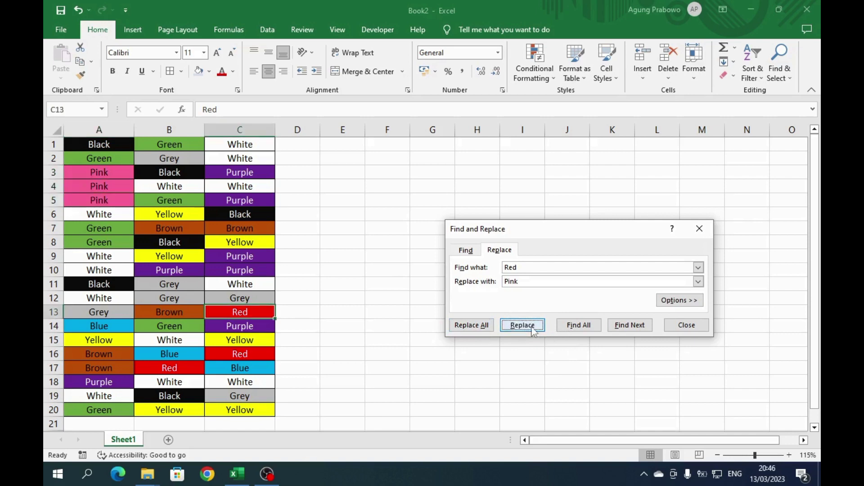
left_click(522, 326)
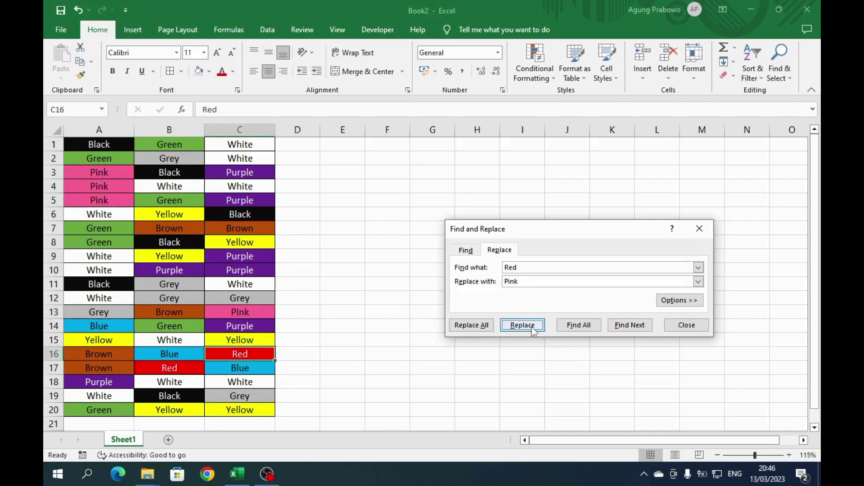
left_click(532, 330)
left_click(533, 330)
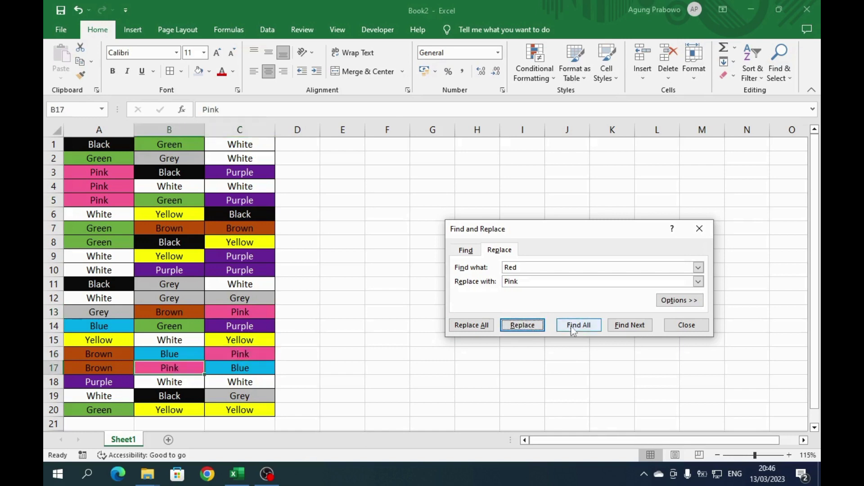
left_click(541, 332)
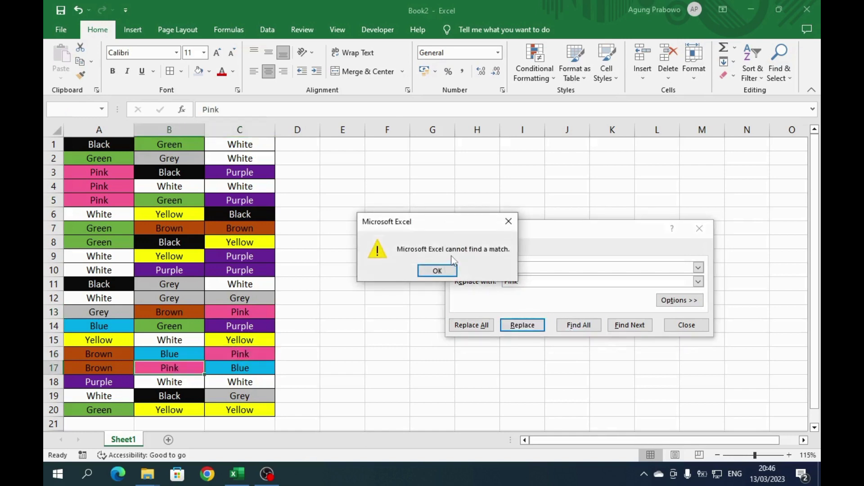
left_click(437, 271)
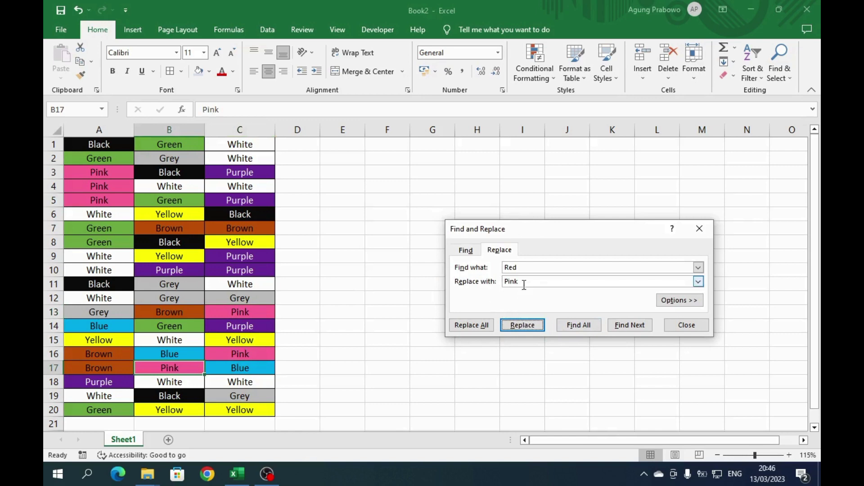
Step: Reverse the terms to replace "Pink" with "Red", first in cell B17 alone, and in all remaining cells at once
key("BackSpace")
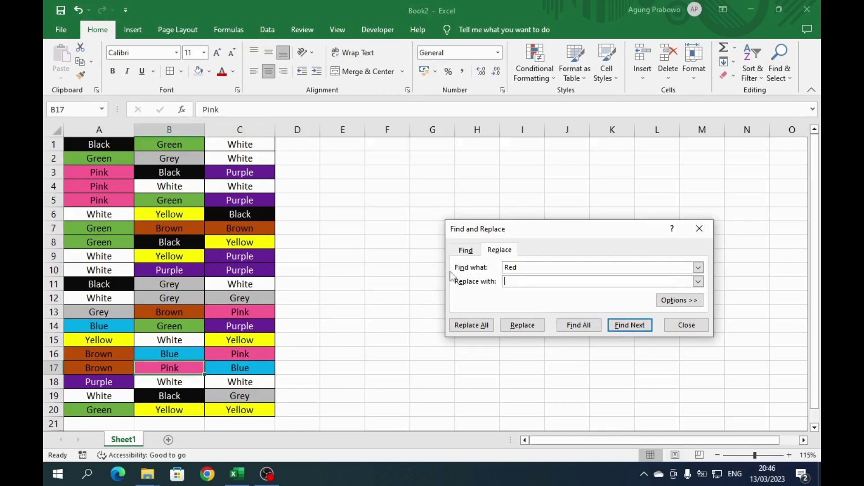
key("shift+Tab")
type("P")
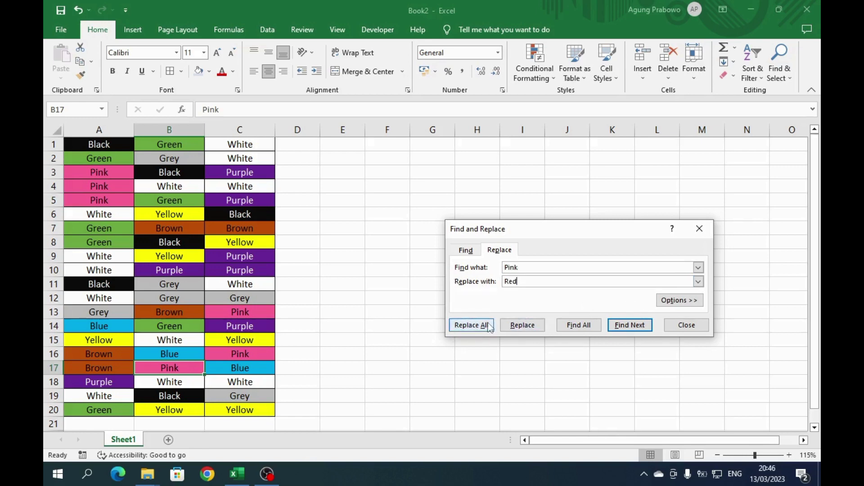
left_click(522, 326)
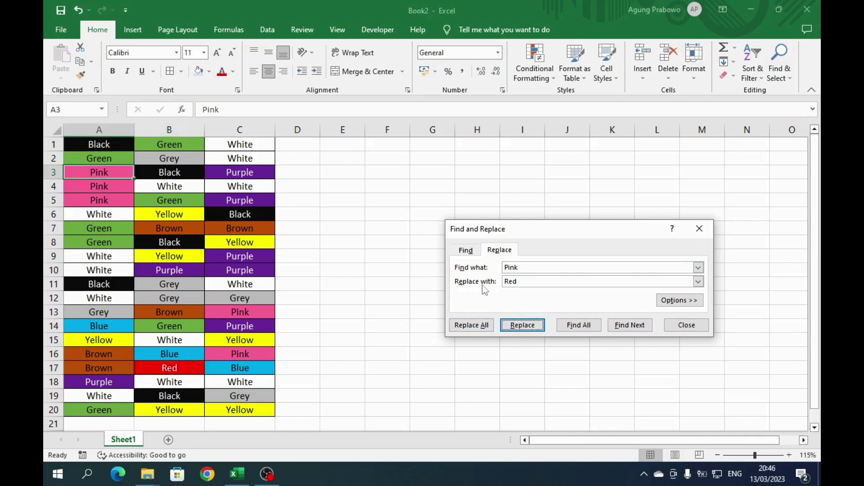
left_click(471, 325)
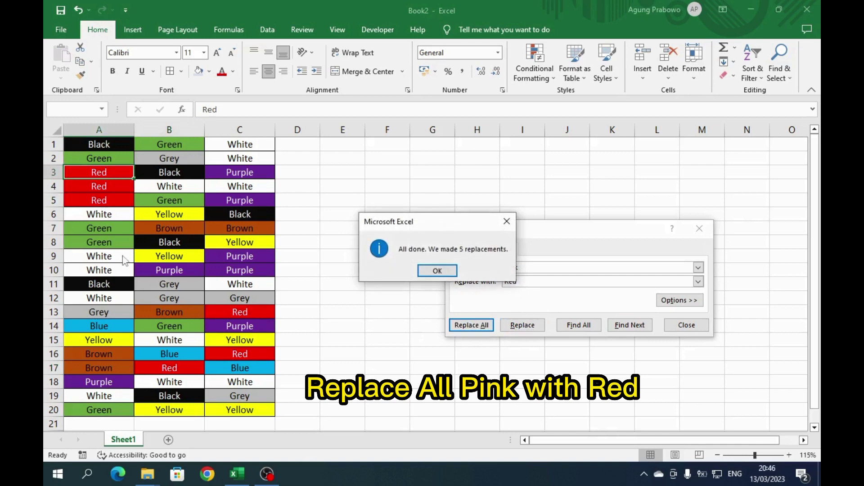
Step: Dismiss the replacement message and close the Find and Replace dialog
left_click(437, 272)
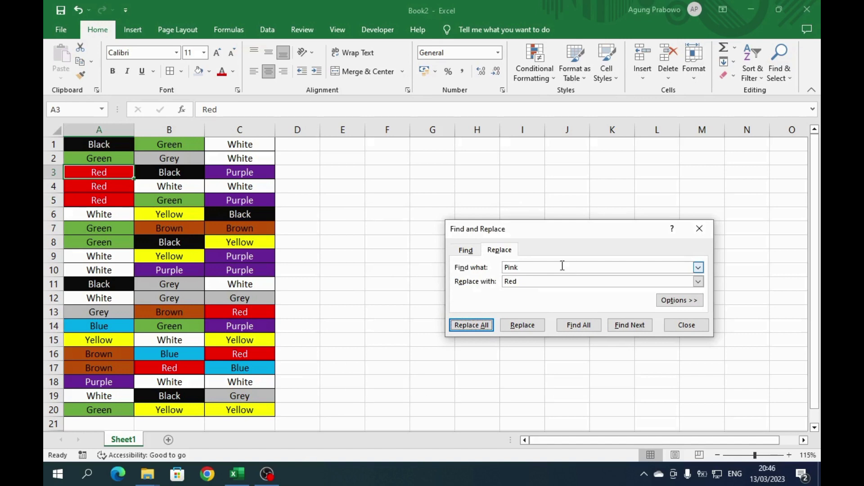
left_click(686, 325)
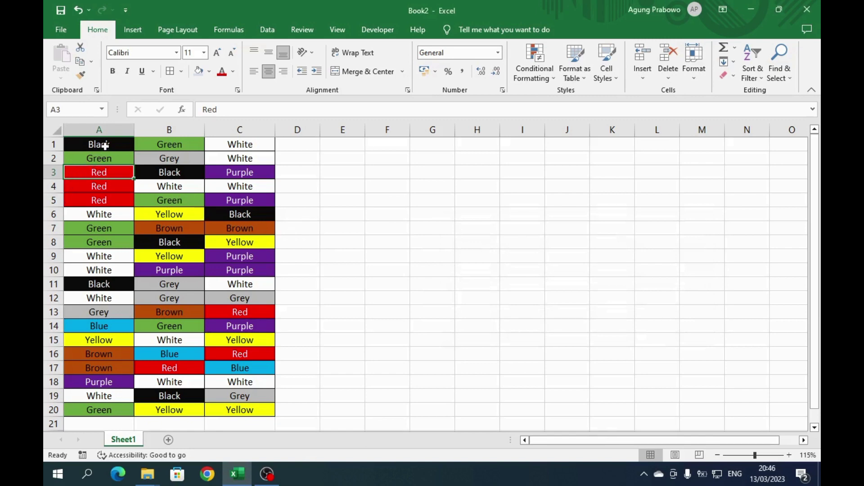
Step: Replace all "Red" entries with "Pink" only within the range A1:A20, and close the Find and Replace dialog
left_click_drag(105, 145, 106, 409)
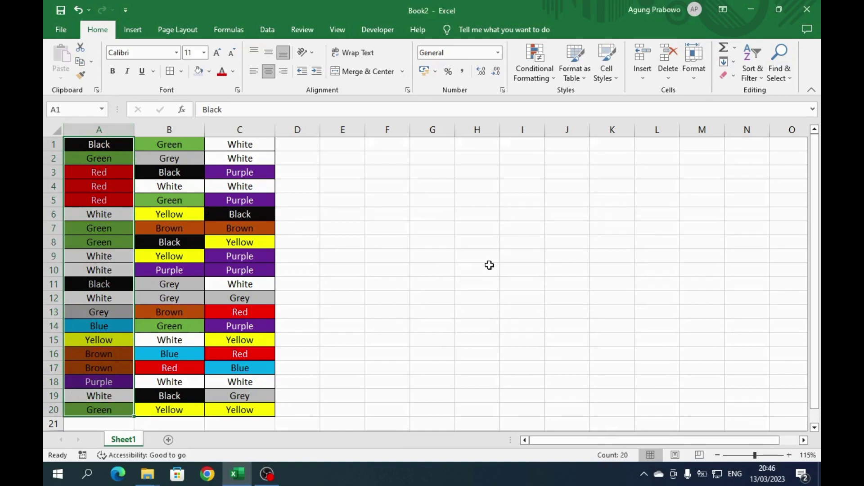
left_click(780, 63)
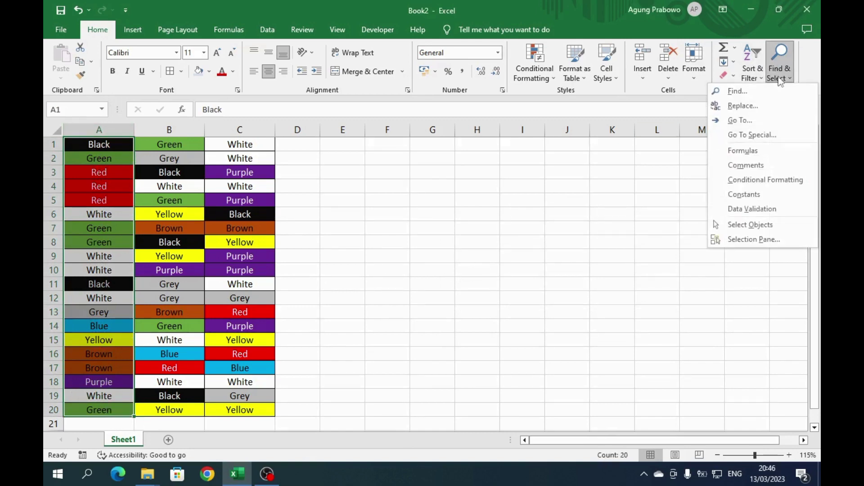
left_click(775, 110)
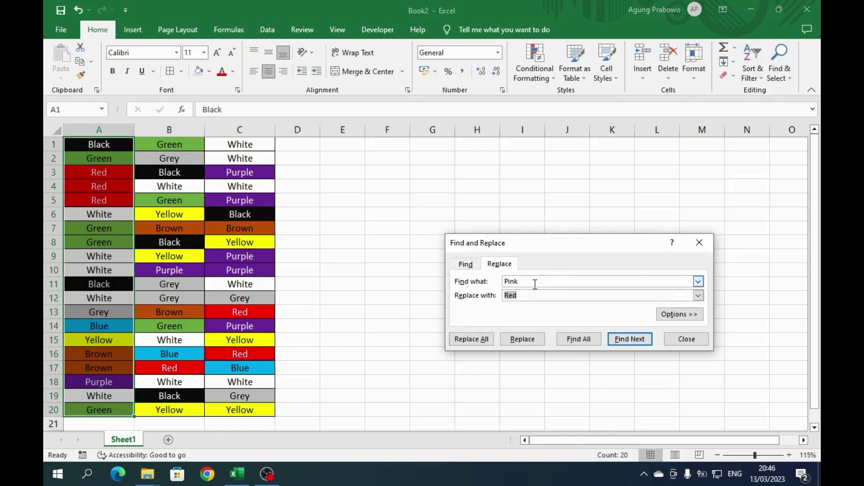
key("shift+Tab")
type("Re")
key("Tab")
type("P")
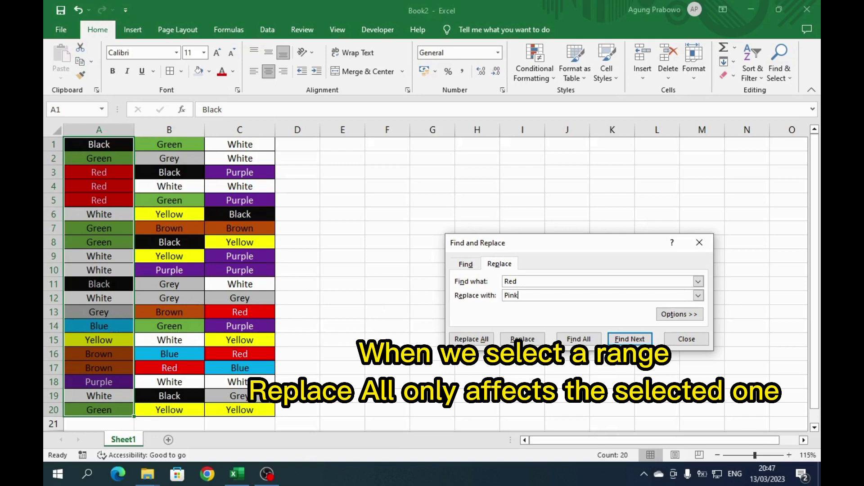
left_click(471, 339)
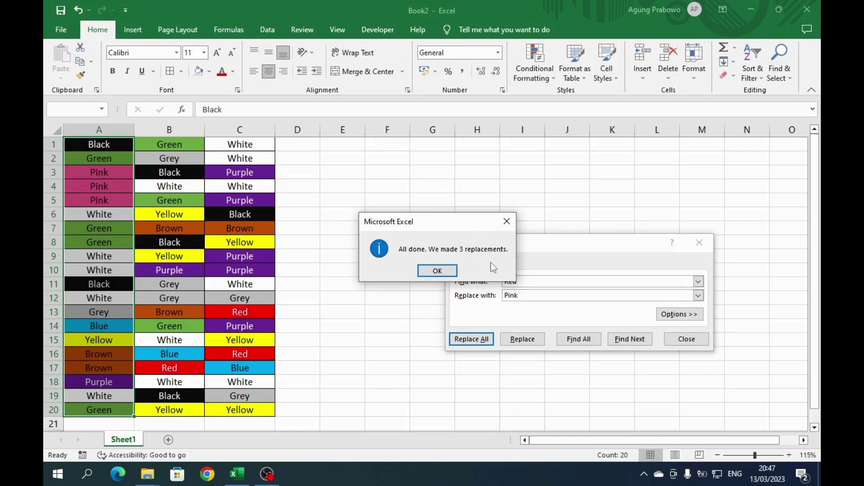
left_click(437, 271)
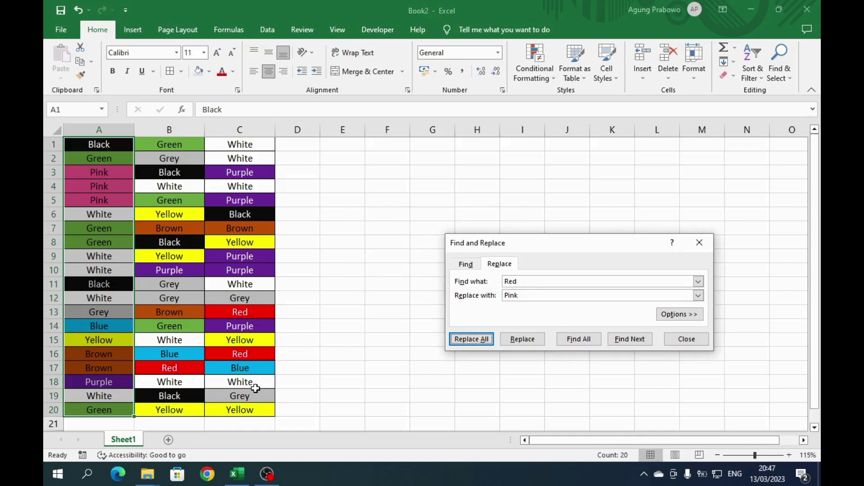
left_click(686, 344)
left_click(334, 252)
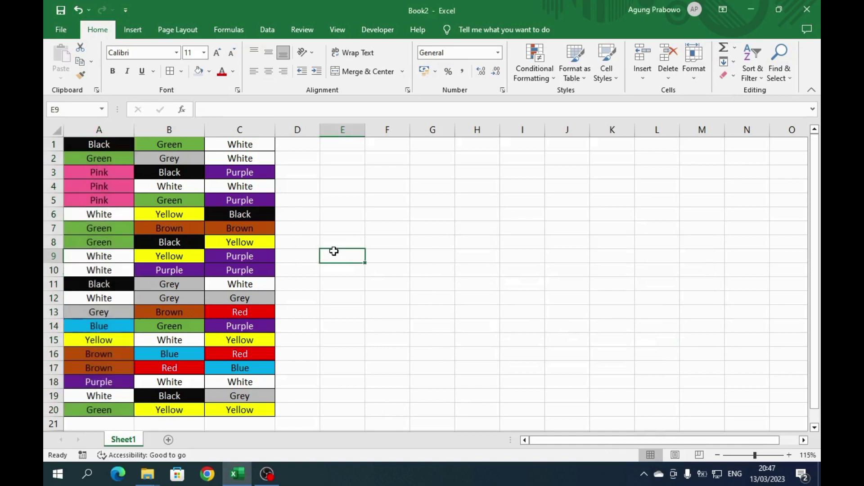
Step: Replace every "Brown" entry across the whole sheet with "Orange" at once, and undo that replacement
left_click(789, 64)
left_click(776, 105)
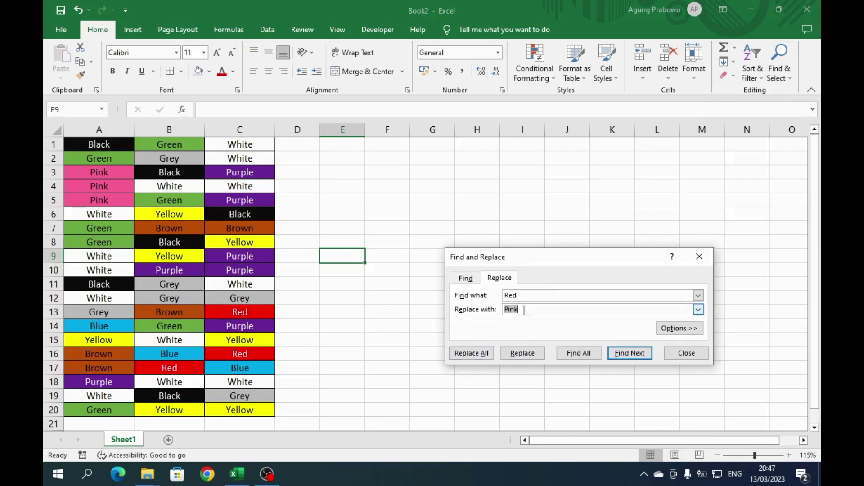
left_click_drag(526, 297, 500, 295)
type("Brown")
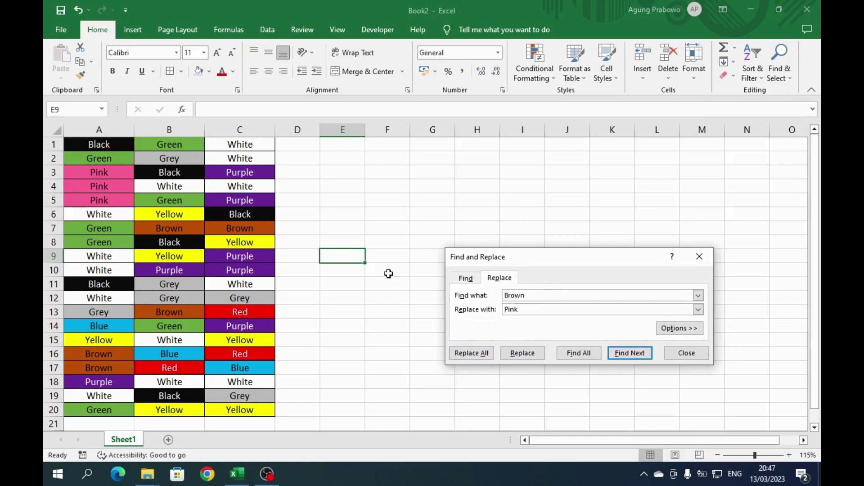
key("Tab")
type("O")
left_click(481, 357)
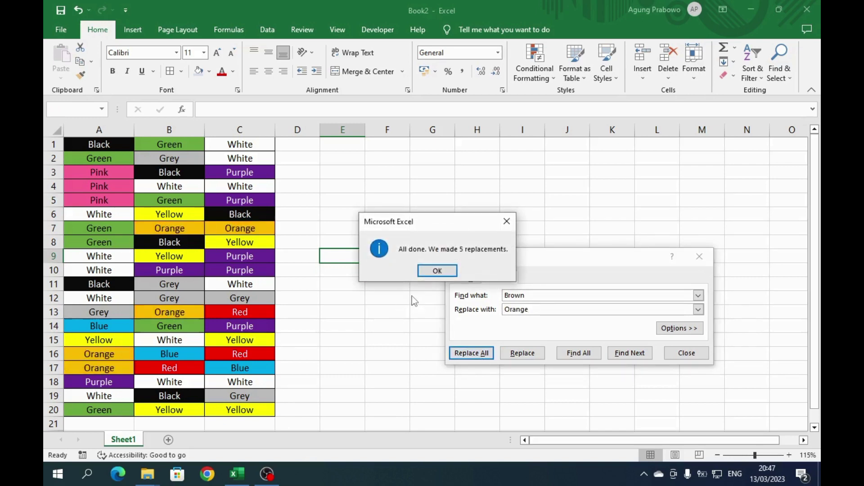
left_click(452, 270)
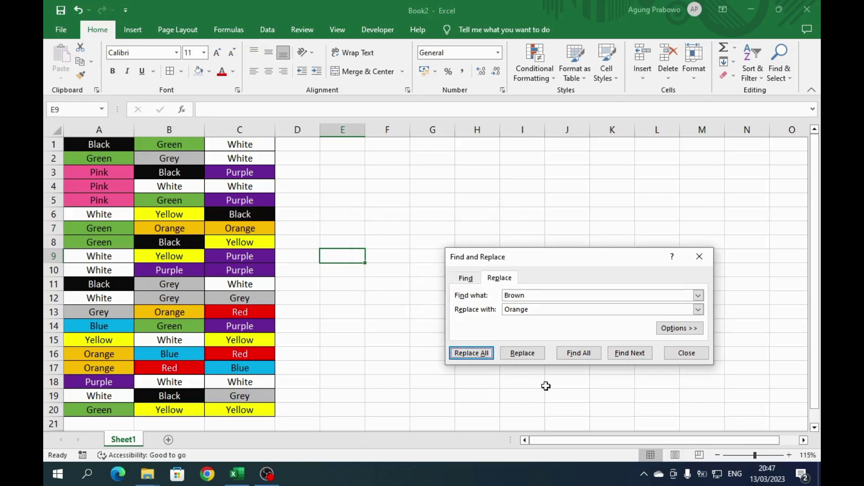
left_click(676, 353)
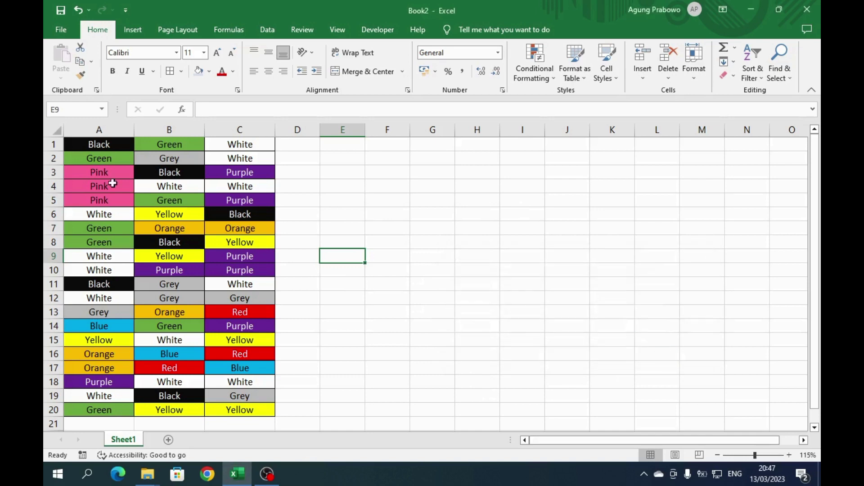
left_click(80, 13)
left_click(385, 228)
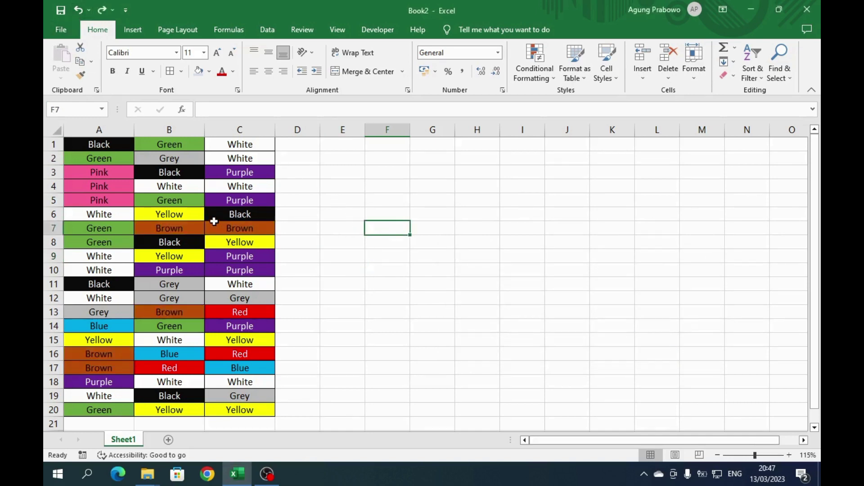
Step: Replace all "Brown" entries with "Orange" only within the range C5:C9, and close the Find and Replace dialog
left_click_drag(250, 203, 247, 253)
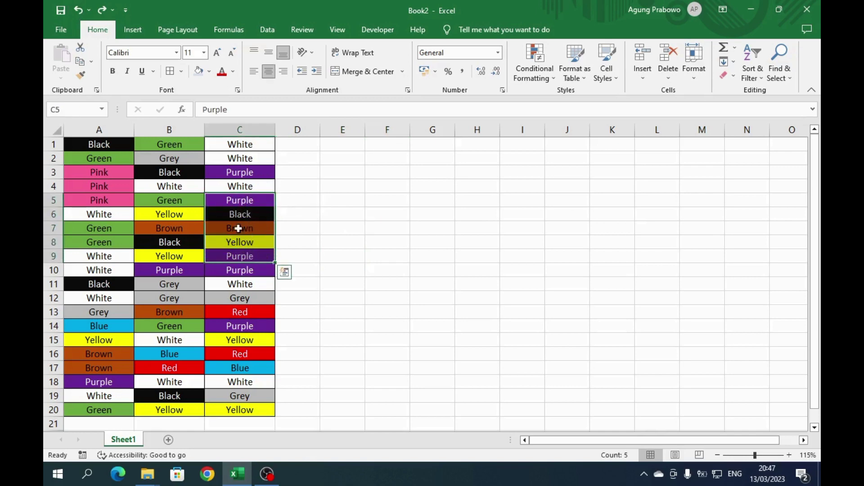
left_click(783, 81)
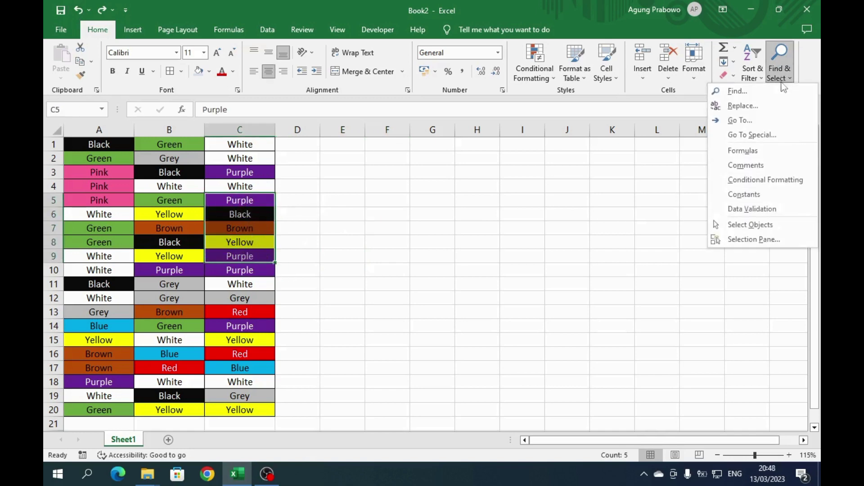
left_click(781, 108)
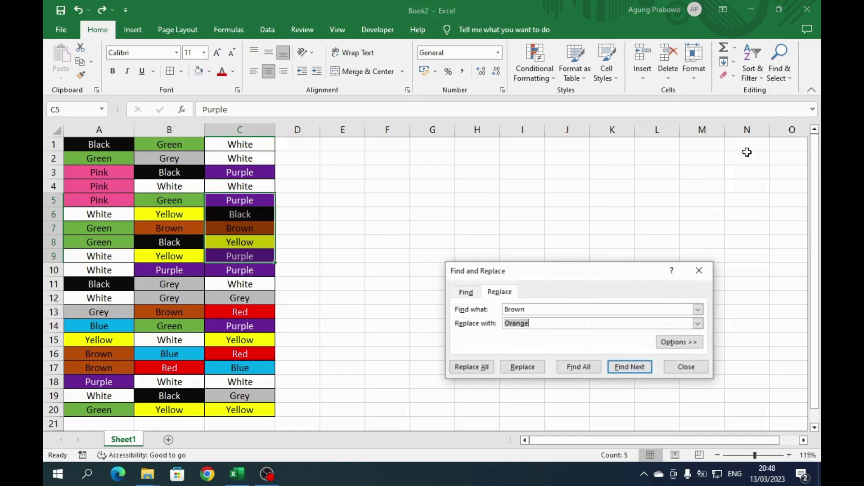
left_click(542, 309)
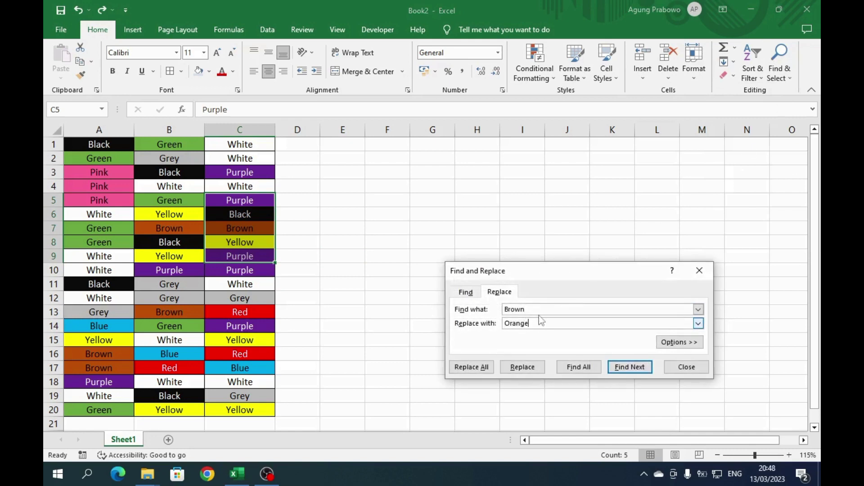
left_click(486, 369)
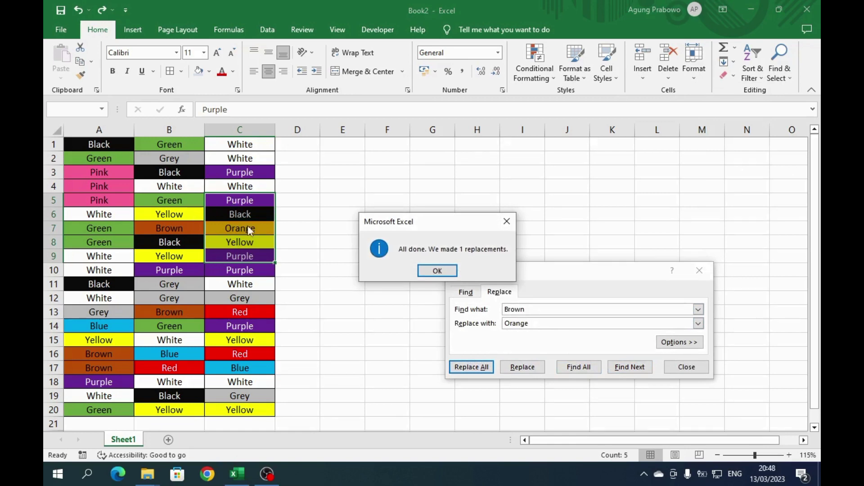
left_click(438, 271)
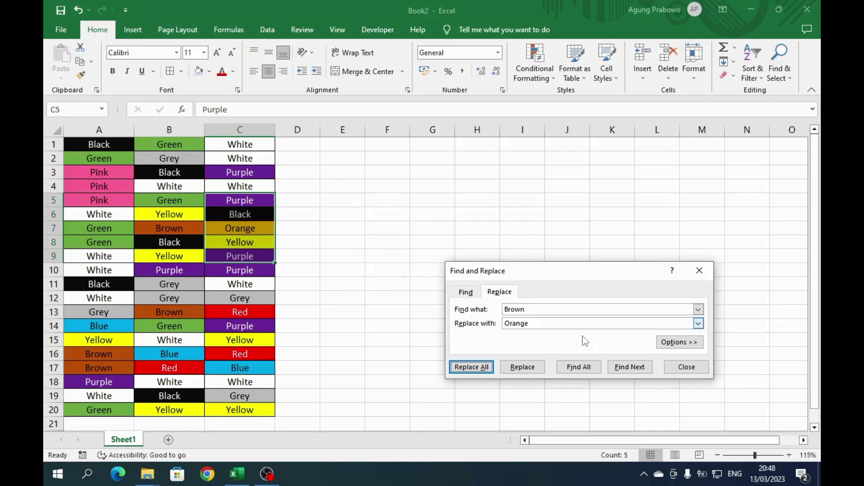
left_click(677, 370)
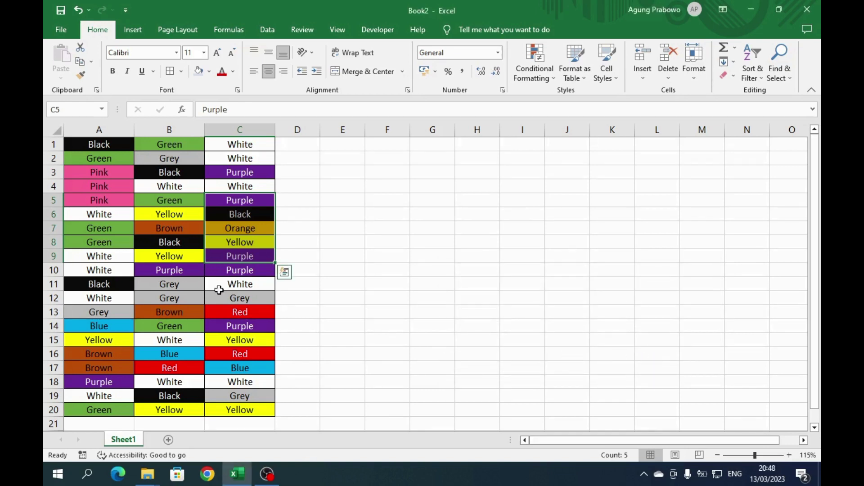
left_click(322, 256)
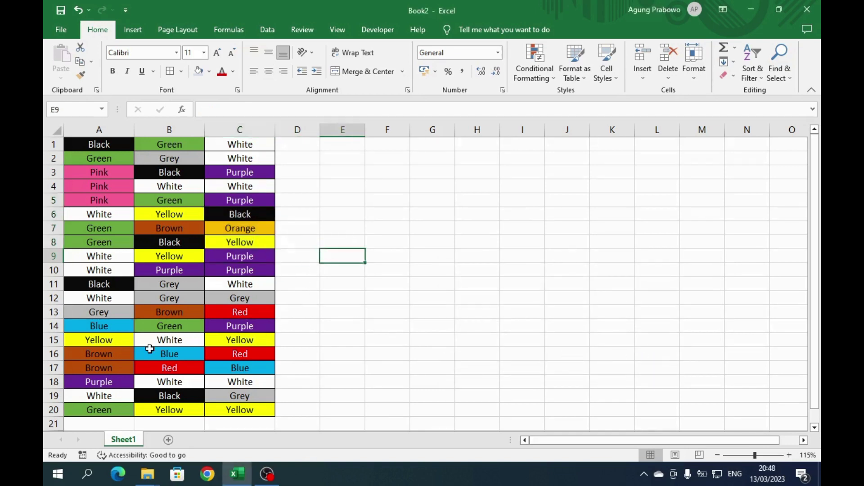